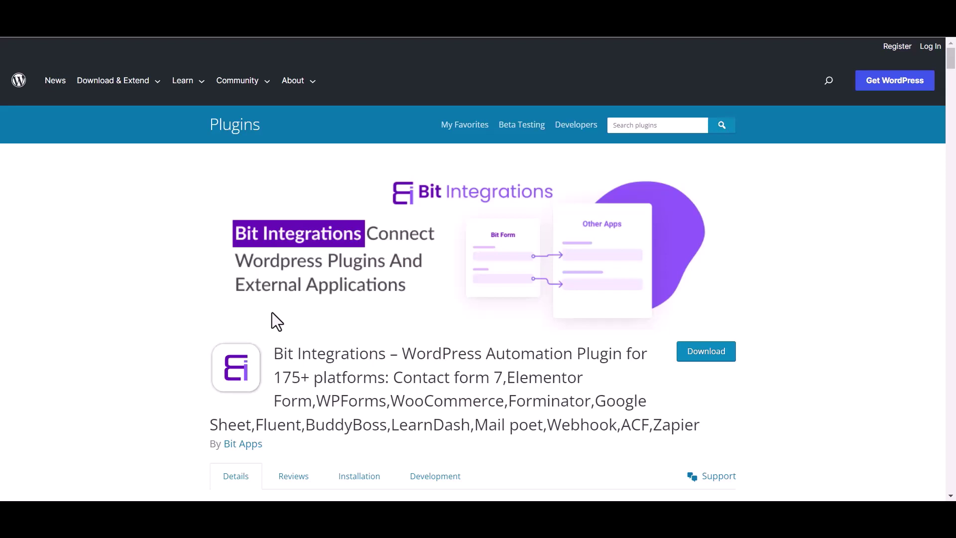
Step: Highlight the Bit Integrations plugin title on its WordPress.org page, then clear the highlight
left_click_drag(273, 354, 386, 343)
left_click(394, 344)
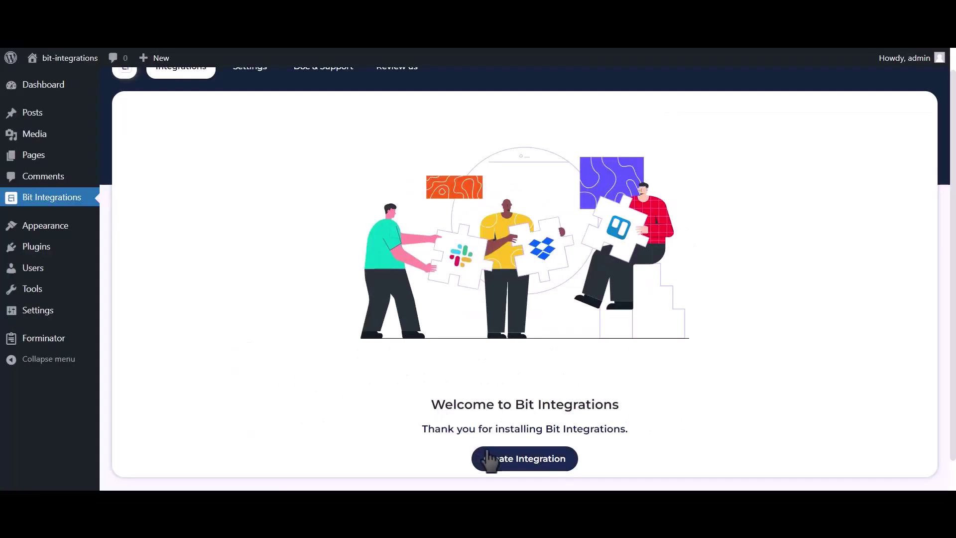
Step: Set Forminator's contact-us form as the trigger and search actions for 'mail chimp'
left_click(491, 459)
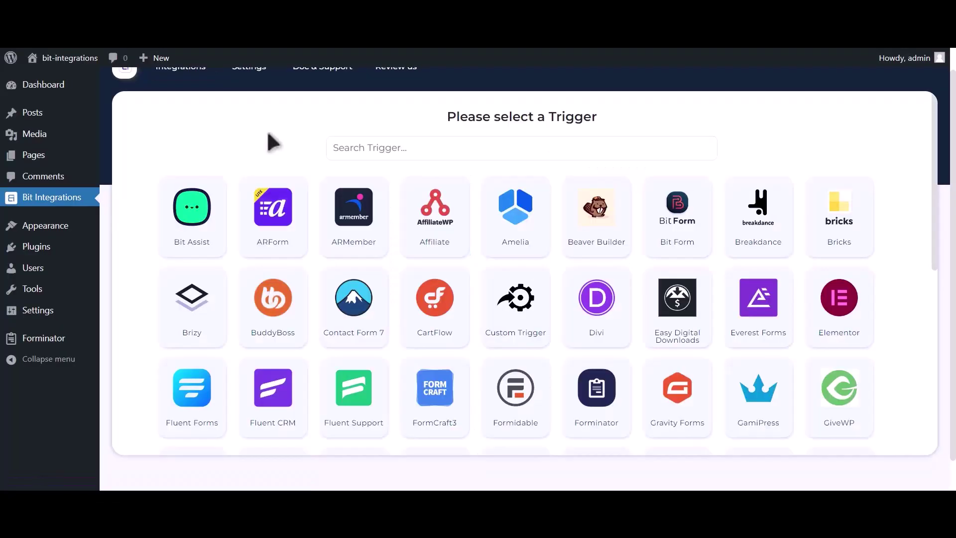
left_click(333, 149)
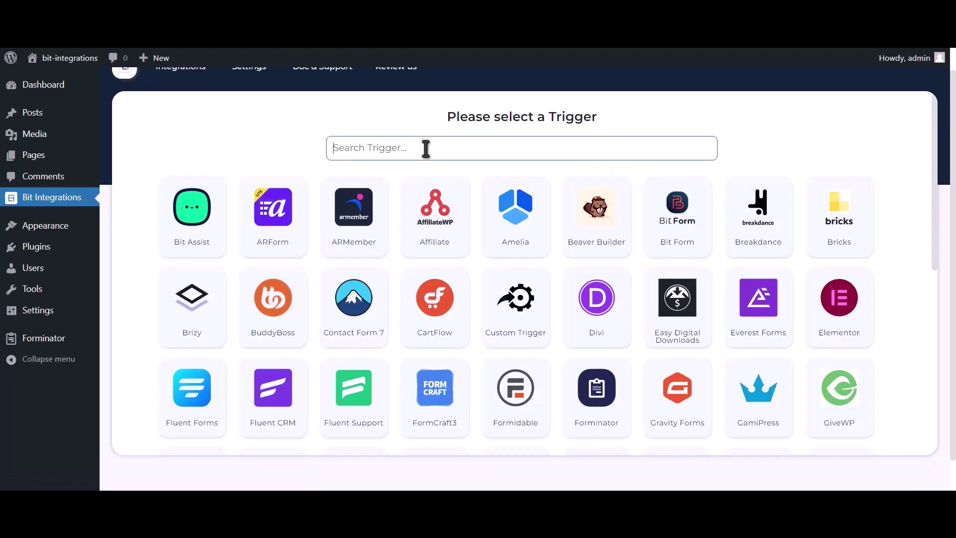
type("forminator")
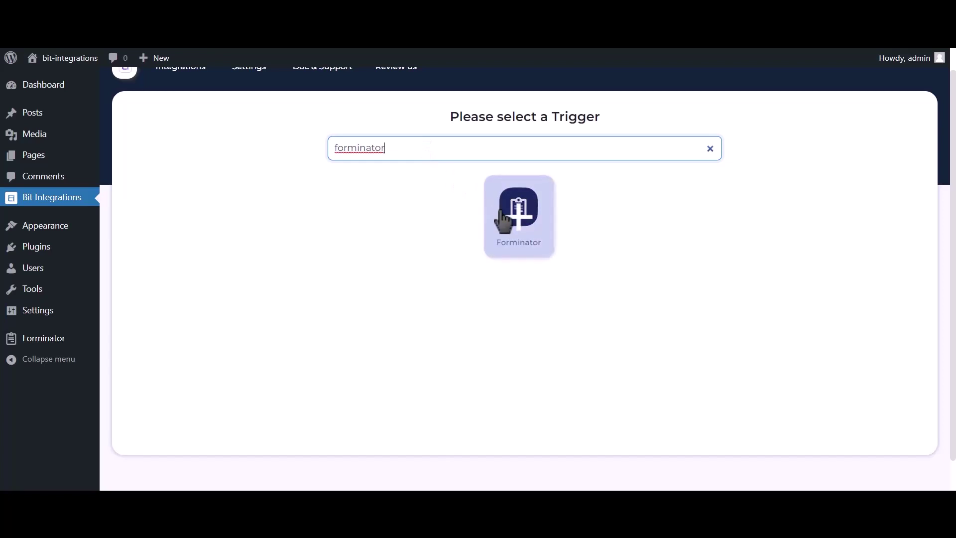
left_click(512, 214)
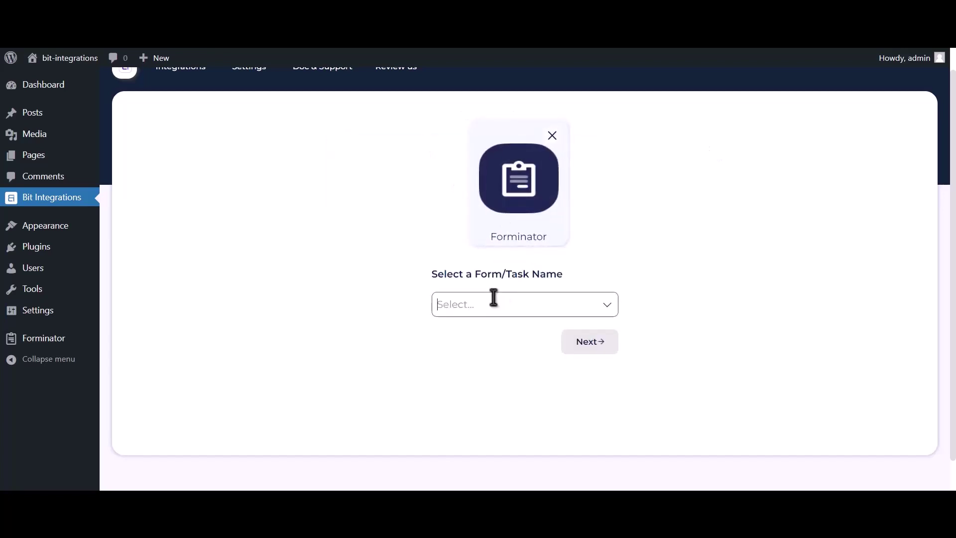
left_click(493, 302)
left_click(494, 332)
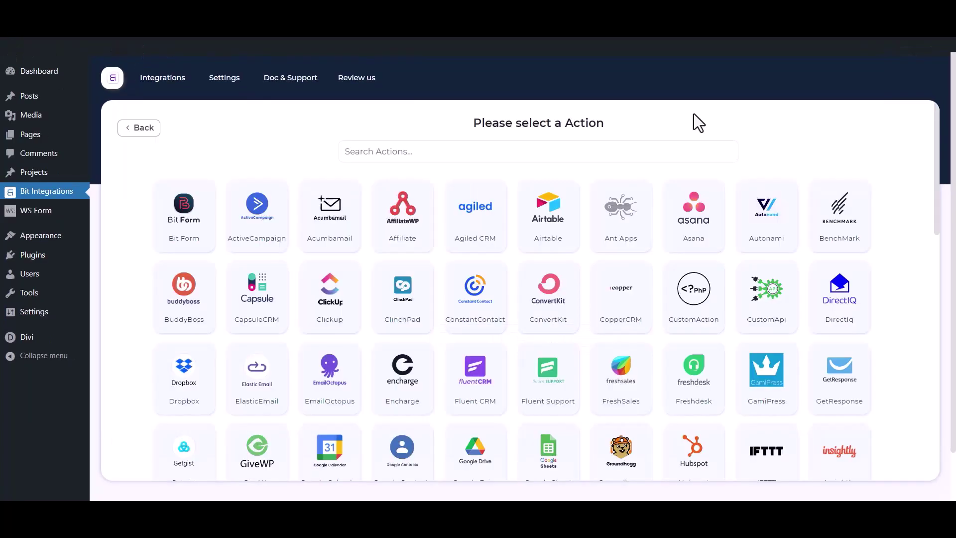
left_click(610, 152)
type("ma")
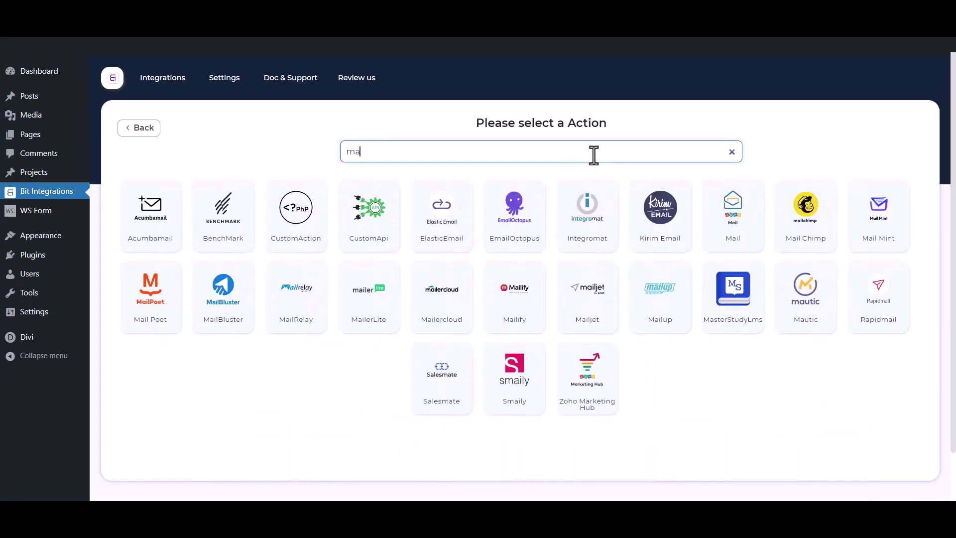
type("il ch")
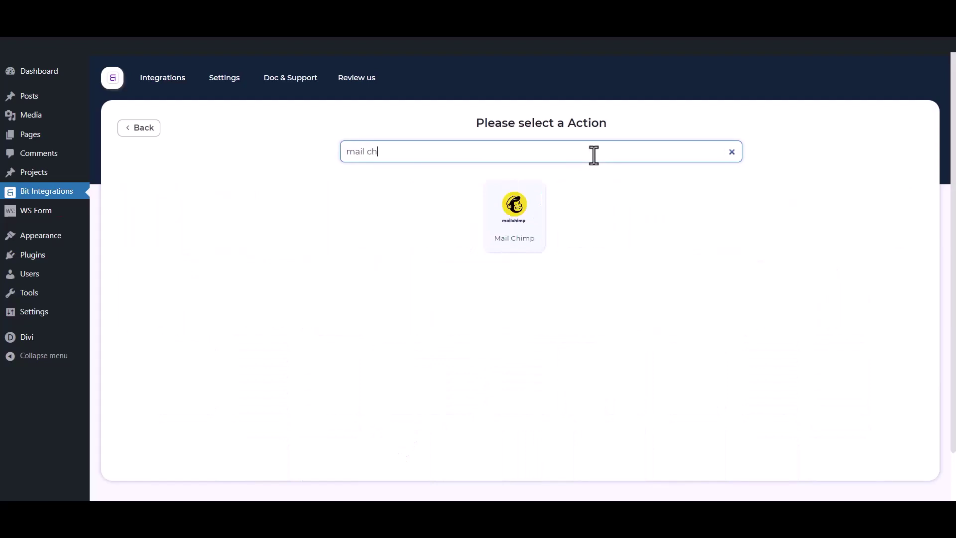
type("imp")
Step: Choose Mail Chimp as the action and review its name, Client id and Client secret fields
left_click(540, 223)
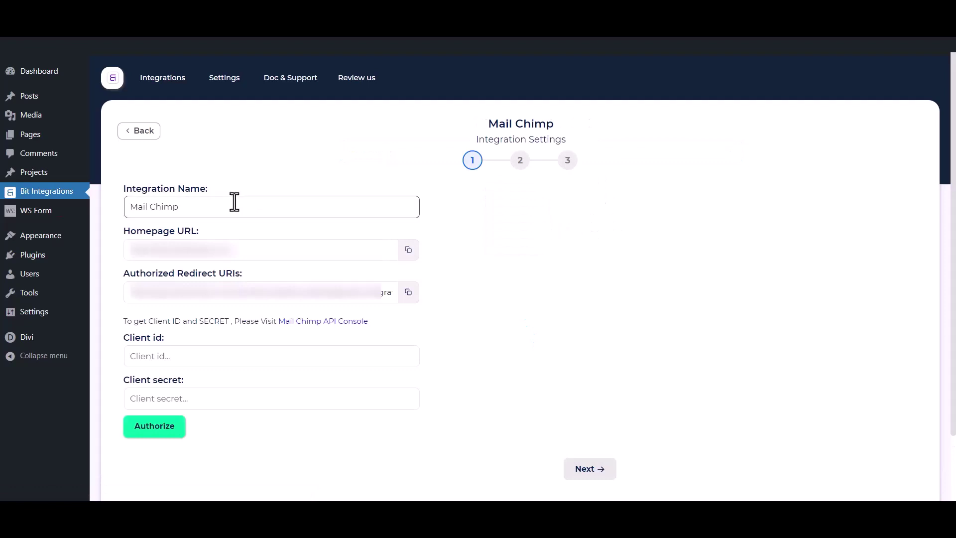
left_click_drag(234, 203, 110, 207)
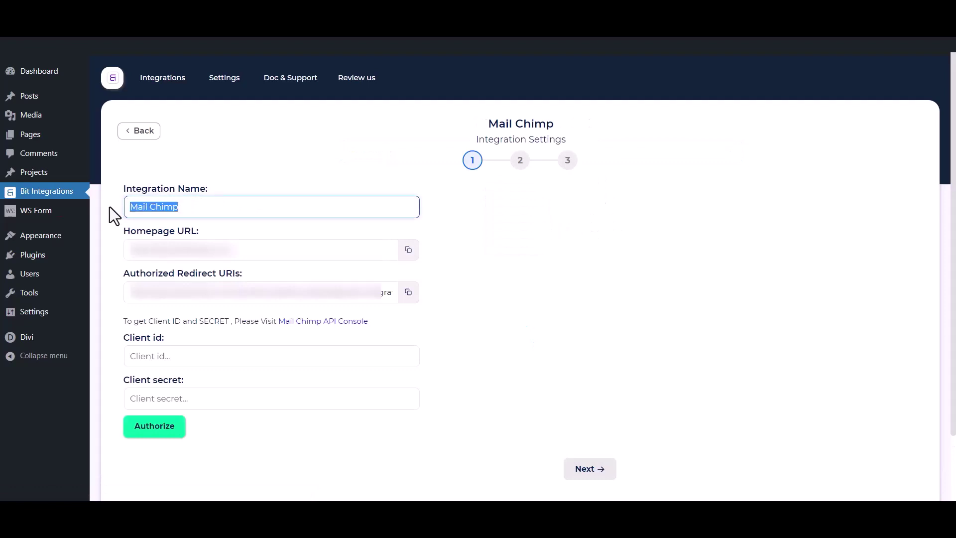
left_click_drag(117, 333, 164, 336)
left_click_drag(121, 383, 185, 381)
left_click(202, 331)
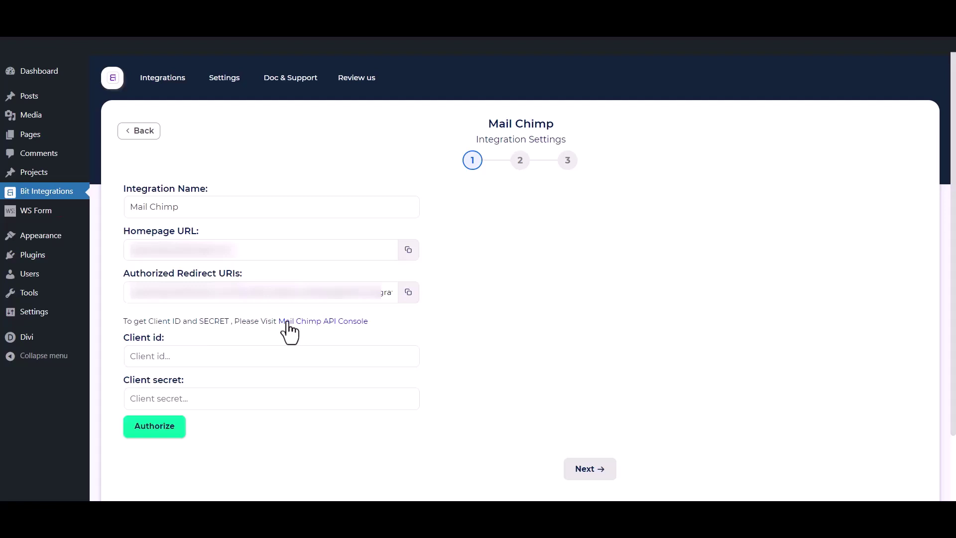
Step: Start a Mailchimp app named 'Bit Integrations' with description 'test' and company 'Bit Apps'
left_click(332, 322)
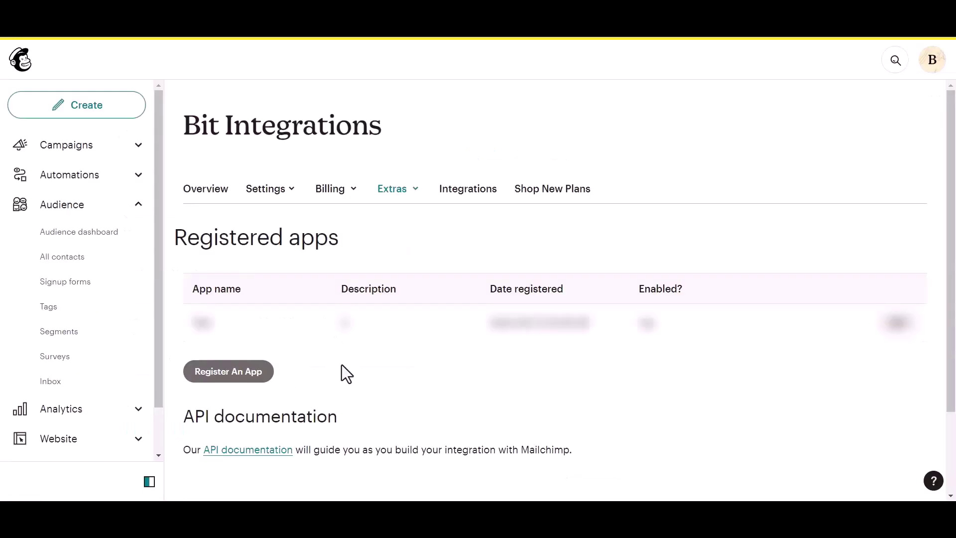
left_click(209, 378)
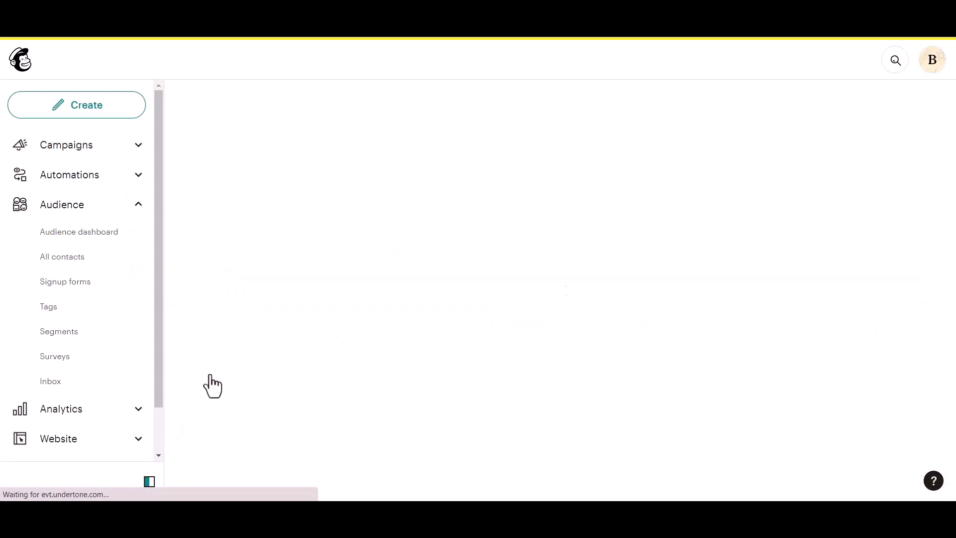
left_click(234, 193)
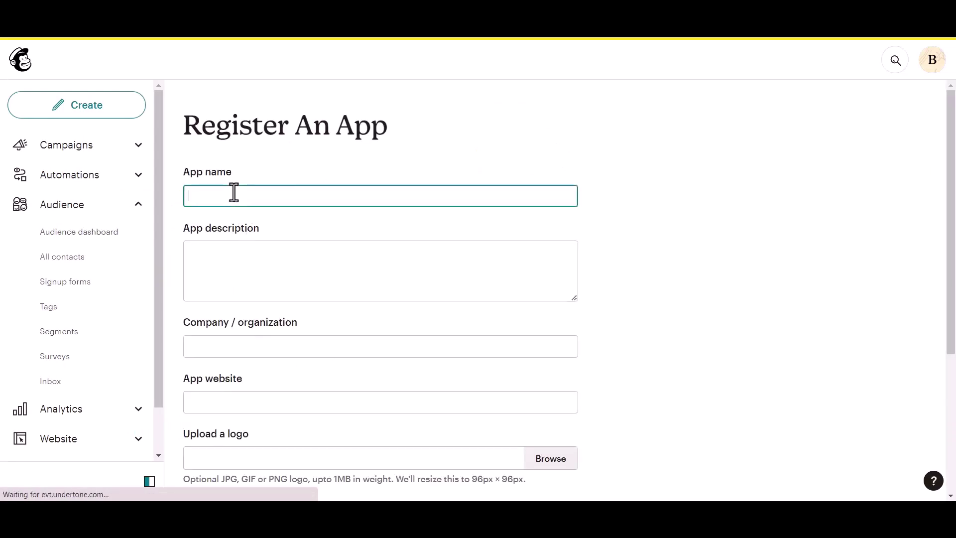
type("Bit Integrations")
left_click(213, 269)
type("test")
left_click(230, 354)
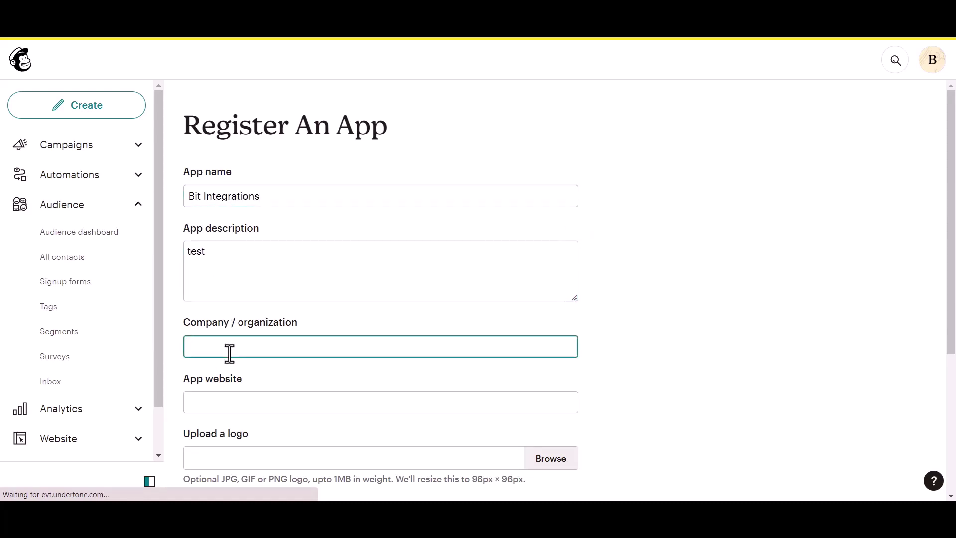
type("Bit Apps")
scroll(230, 352, "down", 1)
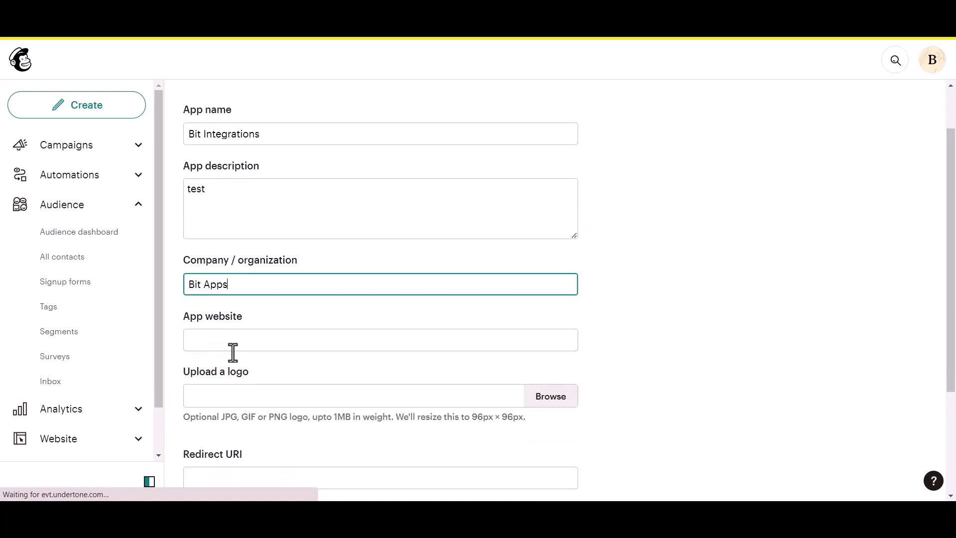
Step: Fill in the homepage URL and redirect URI copied from Bit Integrations, then create the app
left_click(245, 343)
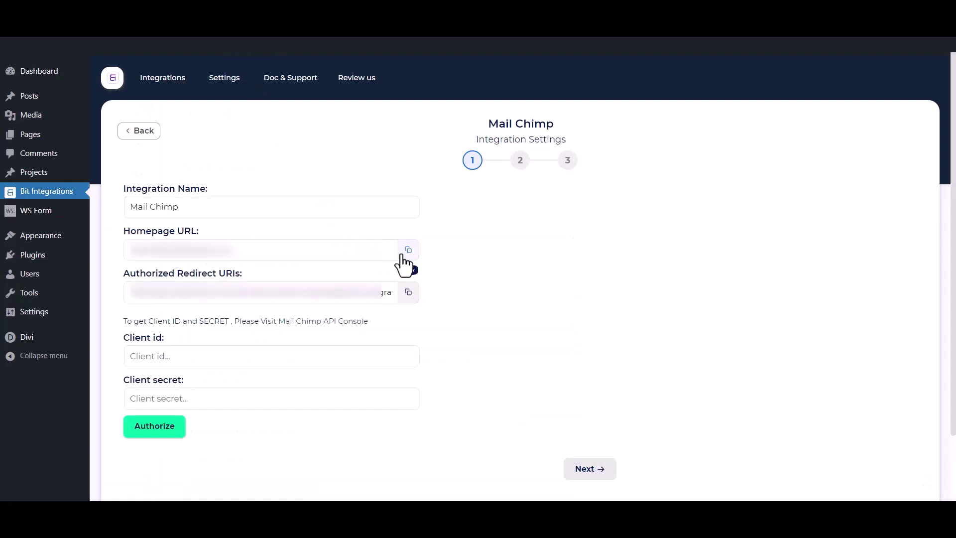
left_click(407, 251)
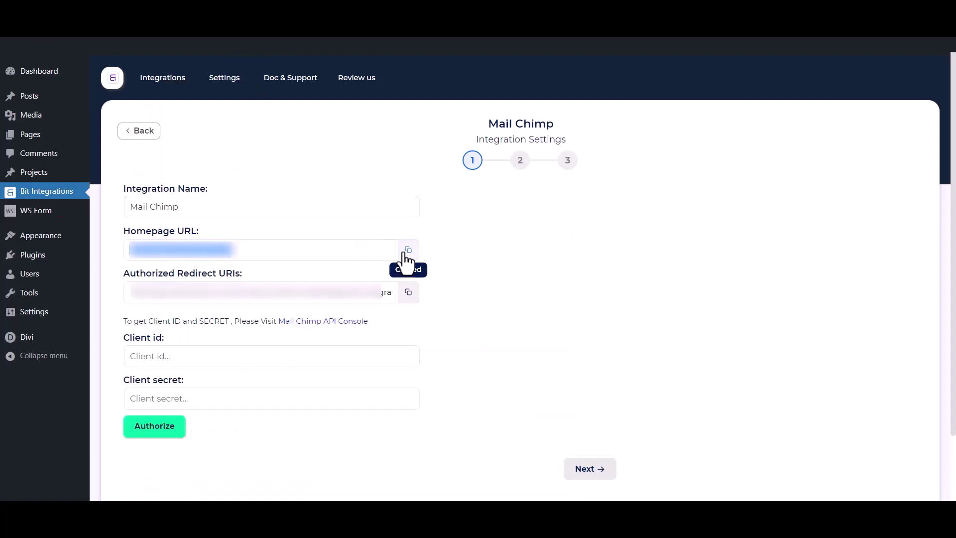
key("ctrl+Tab")
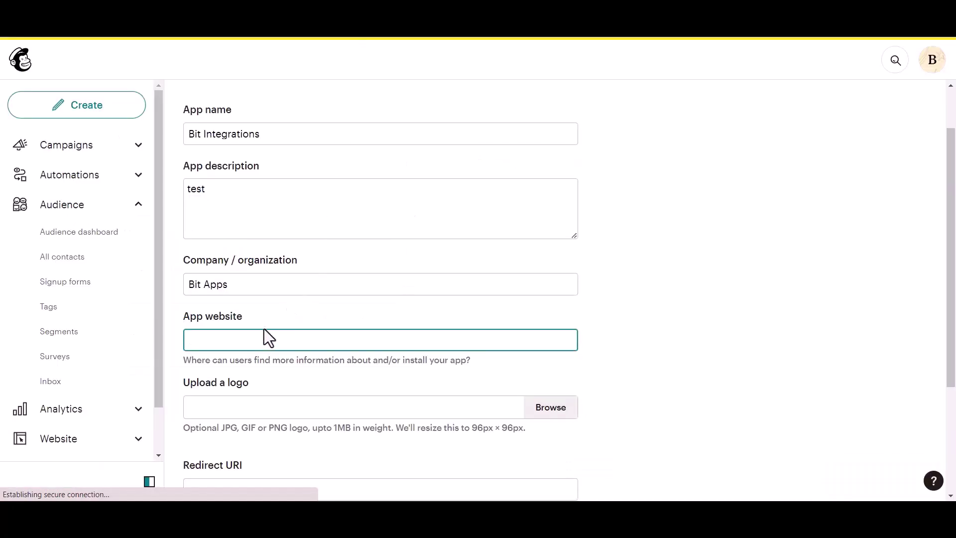
key("ctrl+v")
scroll(256, 344, "down", 2)
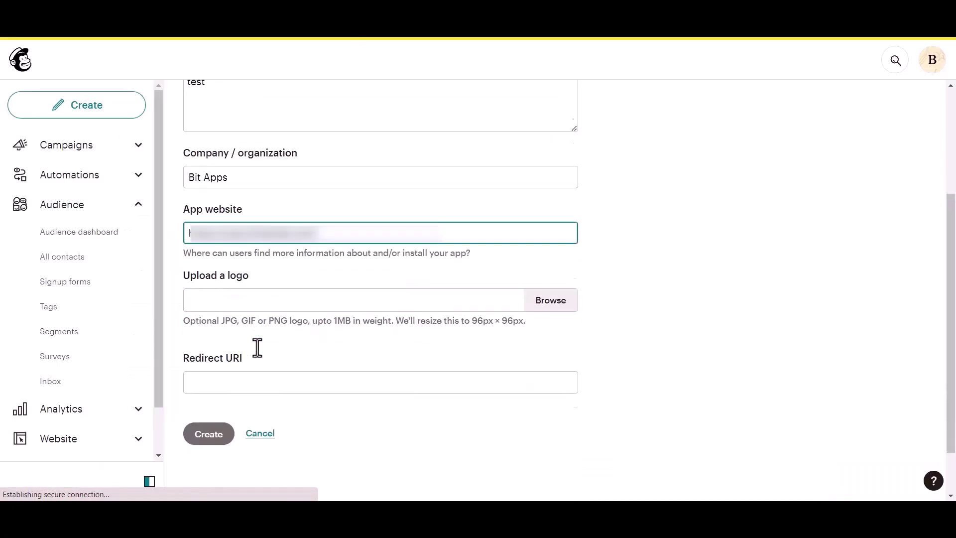
left_click(241, 365)
key("ctrl+Tab")
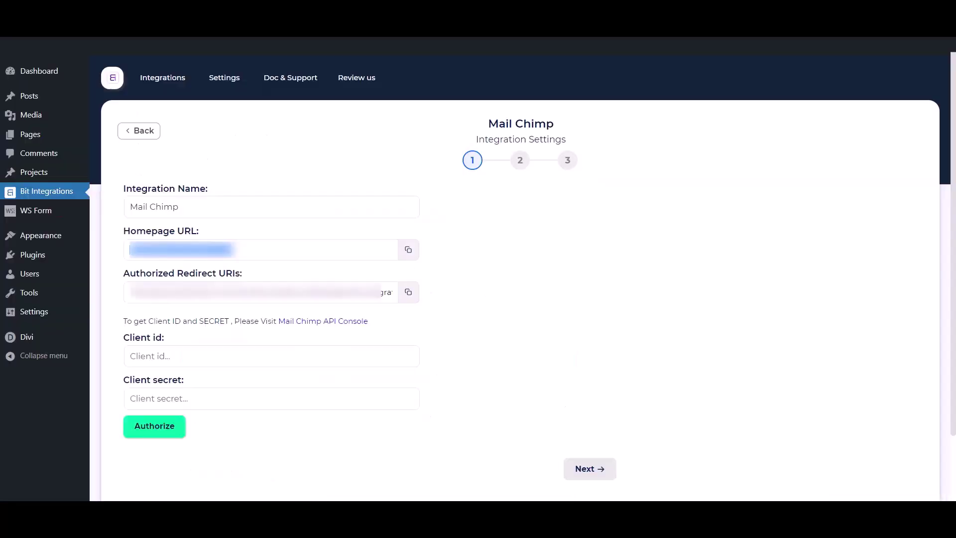
left_click(405, 298)
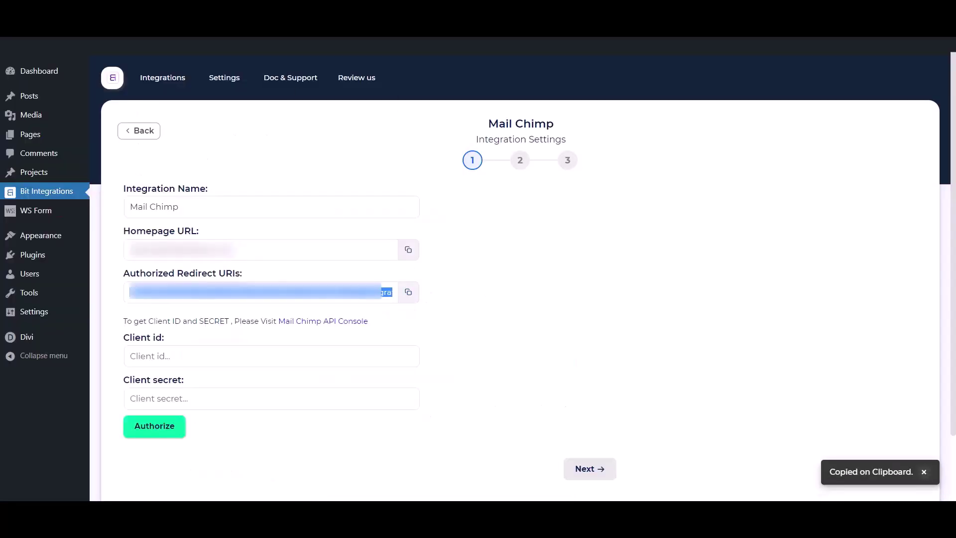
key("ctrl+Tab")
key("ctrl+v")
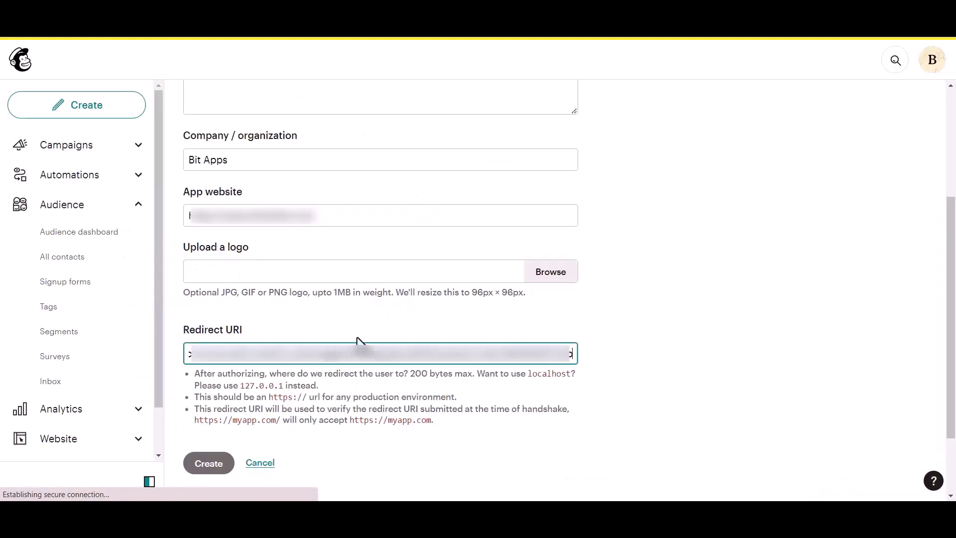
left_click(588, 319)
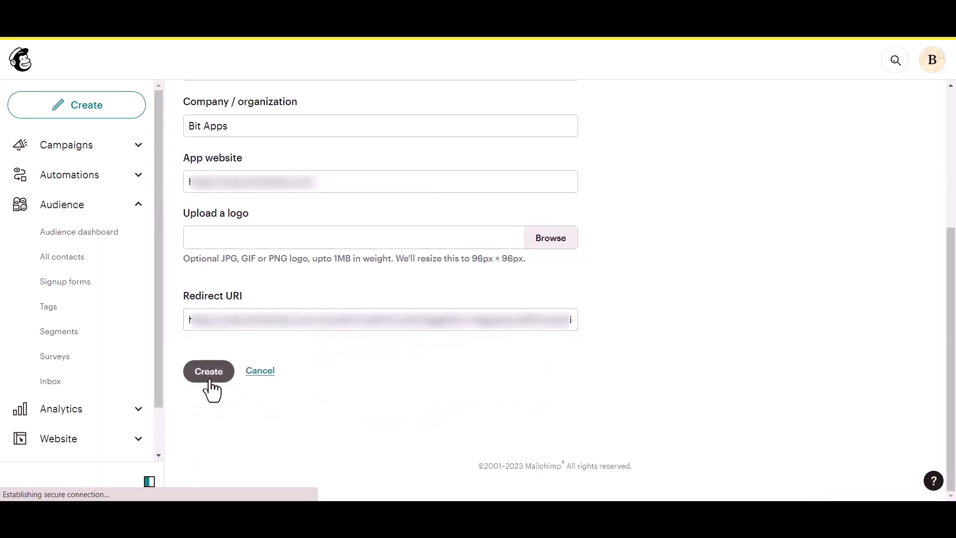
left_click(208, 380)
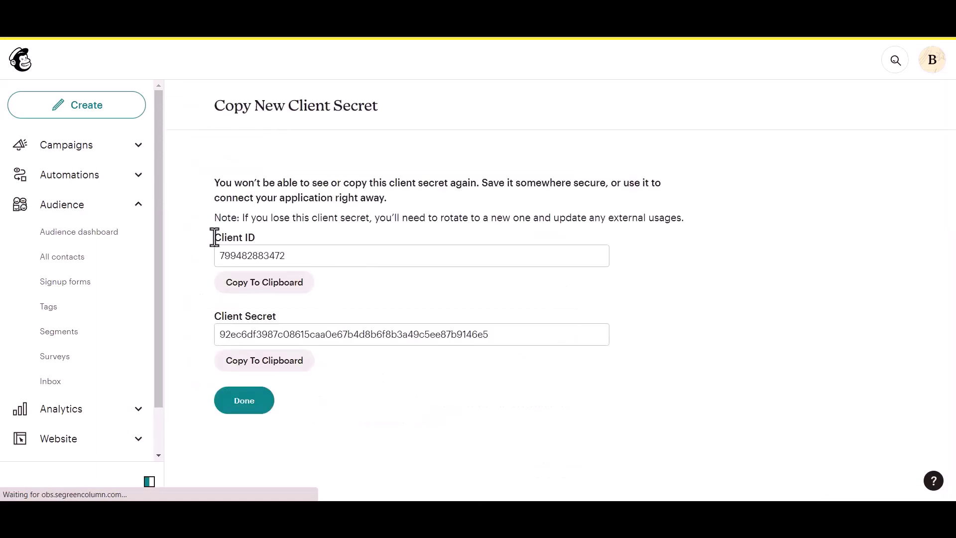
Step: Copy the new app's client ID and client secret into the Bit Integrations Mail Chimp fields
left_click_drag(214, 236, 256, 236)
left_click_drag(215, 314, 275, 316)
left_click(297, 306)
left_click(288, 291)
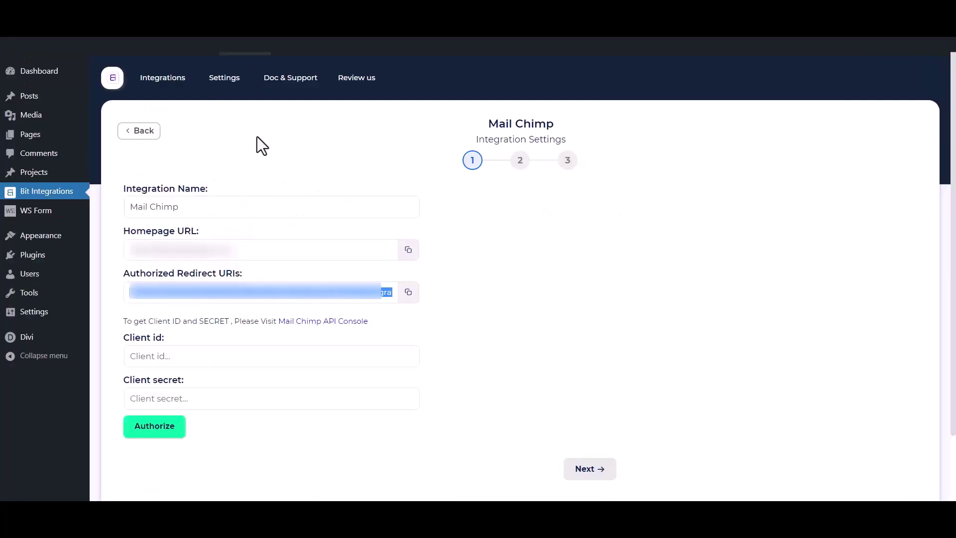
left_click(254, 362)
key("ctrl+v")
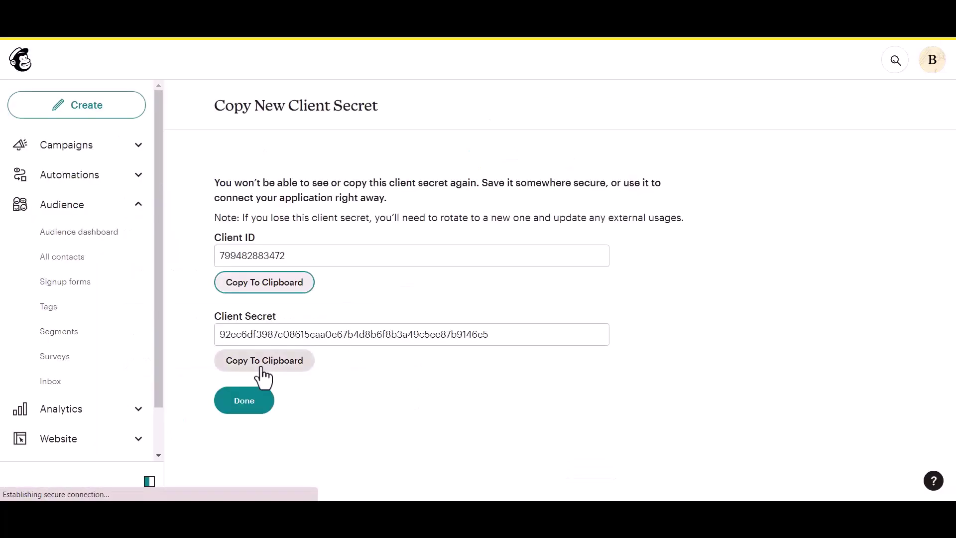
left_click(255, 361)
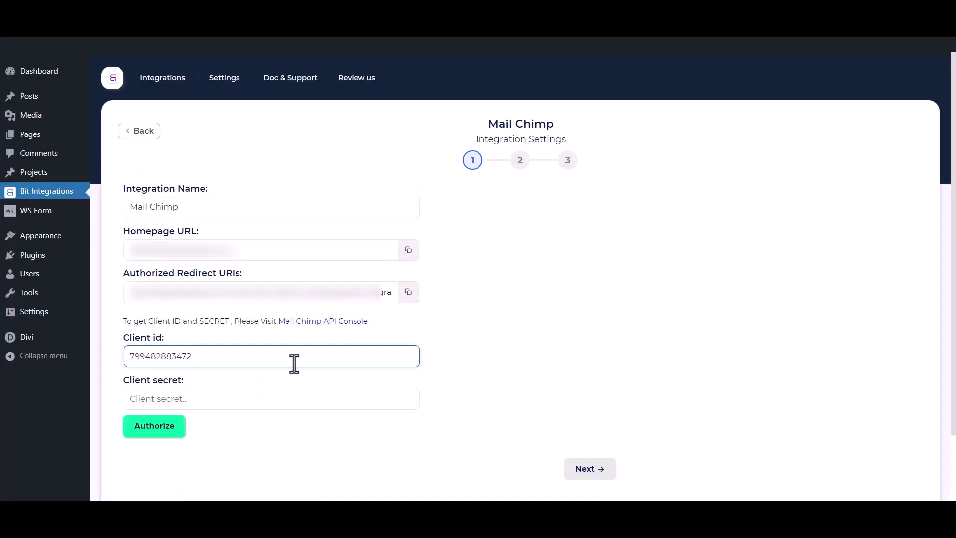
left_click(262, 397)
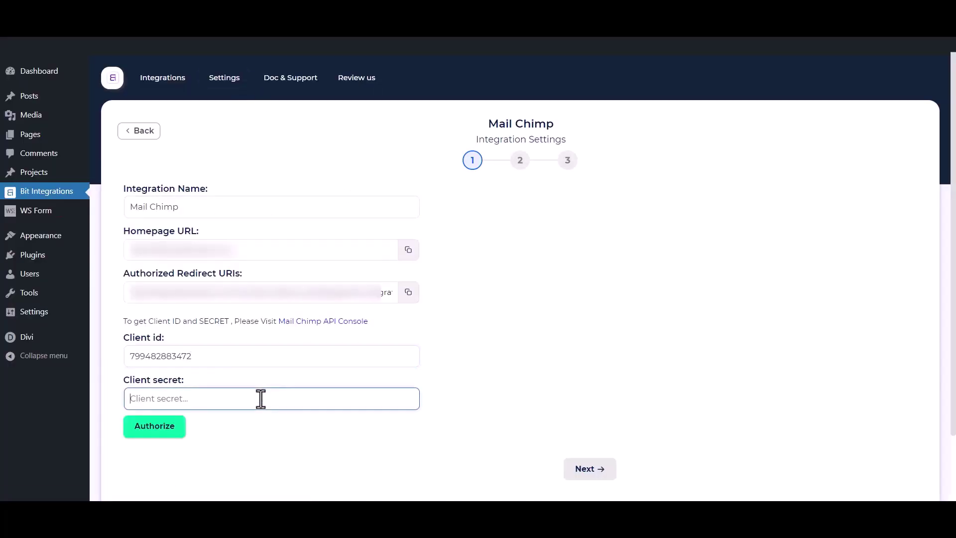
key("ctrl+v")
left_click(274, 460)
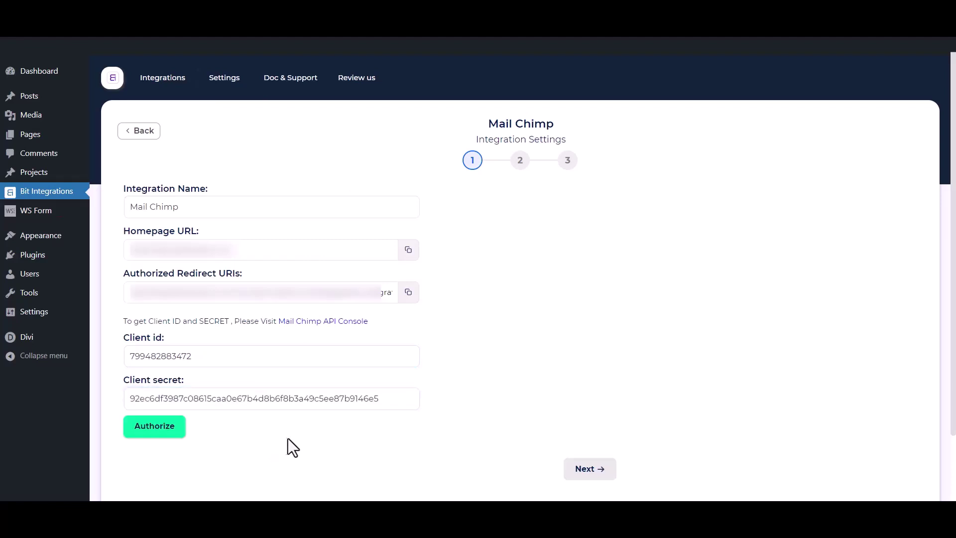
Step: Authorize the connection by logging into Mailchimp and allowing Bit Integrations access
left_click(165, 430)
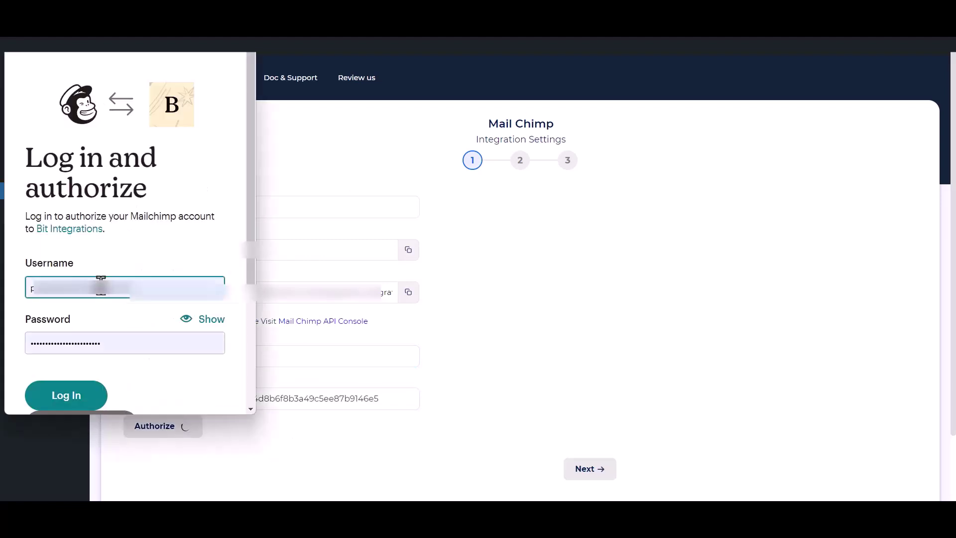
left_click(70, 398)
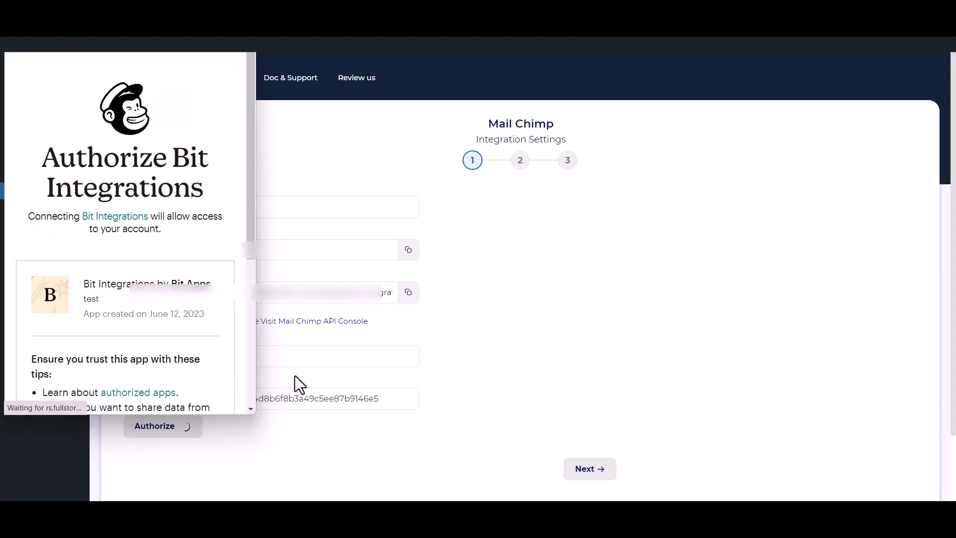
scroll(105, 309, "down", 5)
left_click(31, 377)
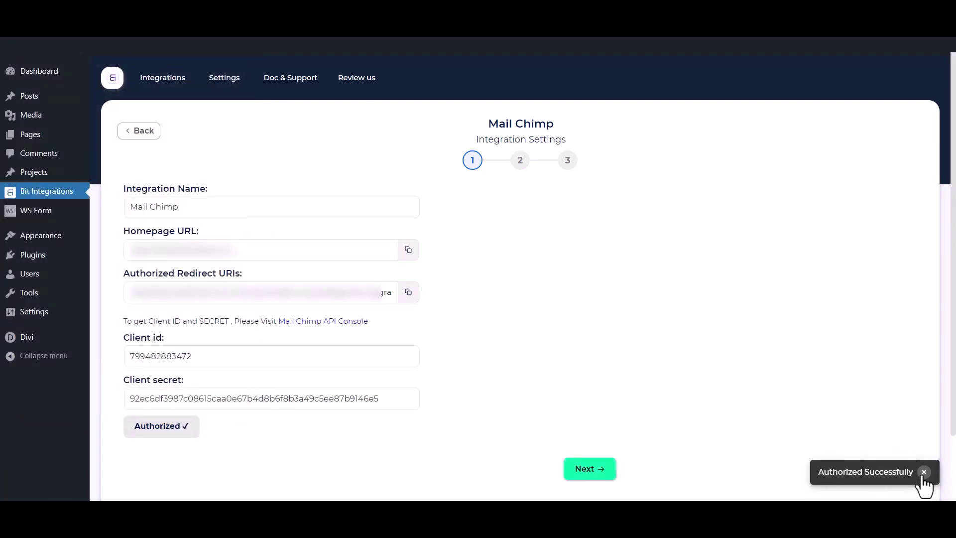
Step: Choose the Bit Integrations audience and add Tag - 1, Tag - 2 and Tag - 3
left_click(593, 470)
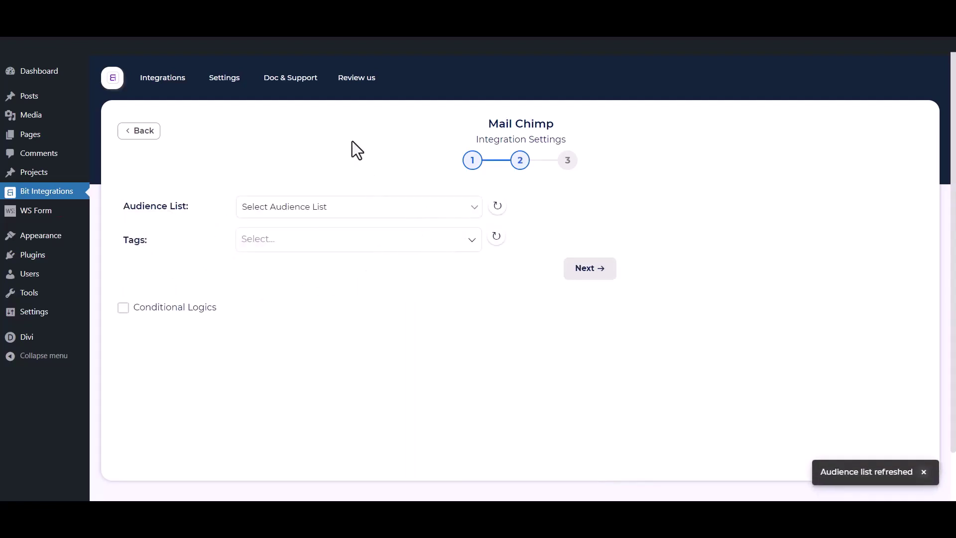
left_click(306, 206)
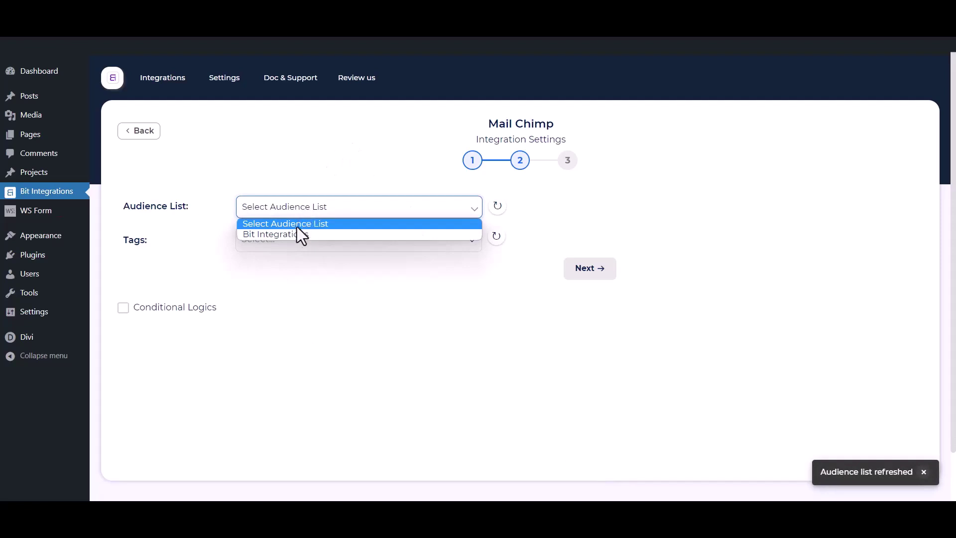
left_click(292, 235)
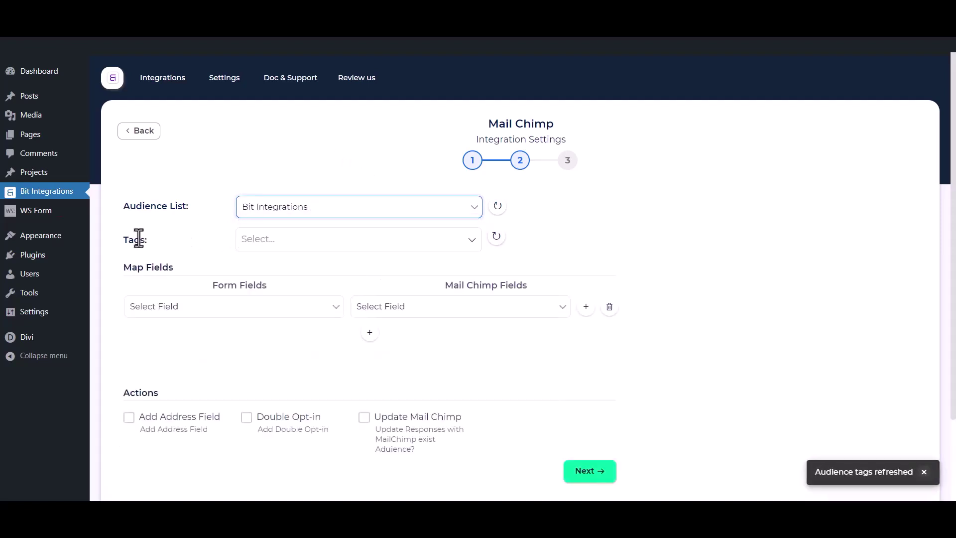
left_click(309, 239)
left_click(276, 267)
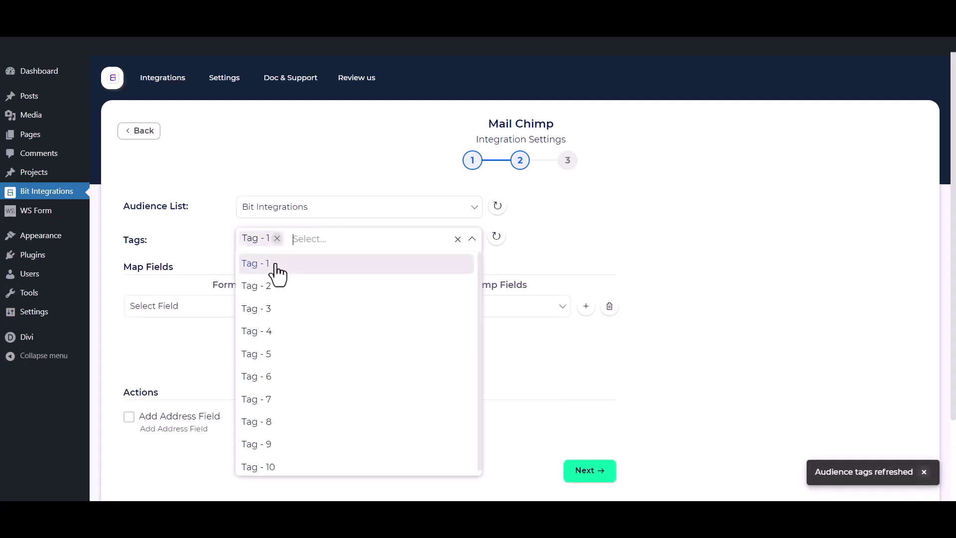
left_click(268, 289)
left_click(269, 311)
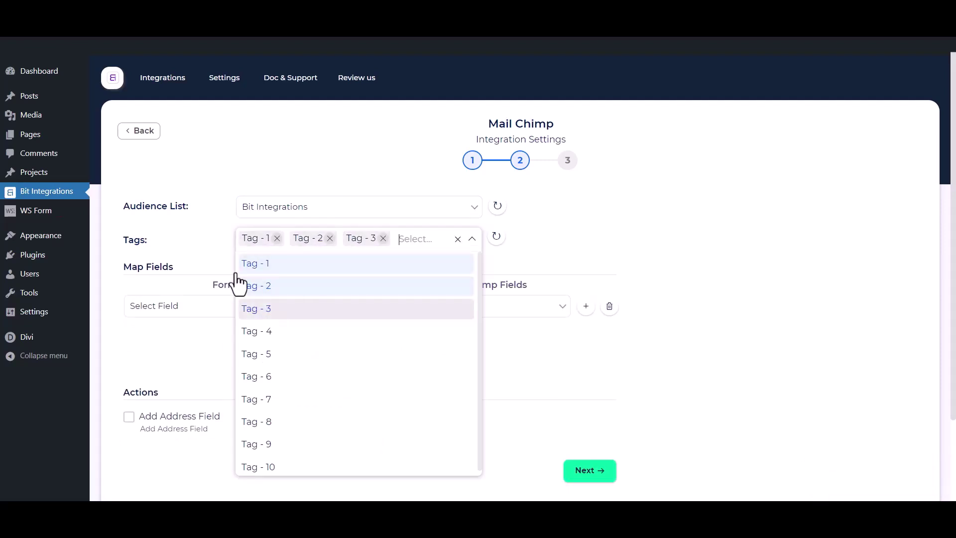
left_click(184, 234)
Step: Map the form's First Name and Email fields to Mailchimp's First Name and Email
scroll(187, 238, "down", 1)
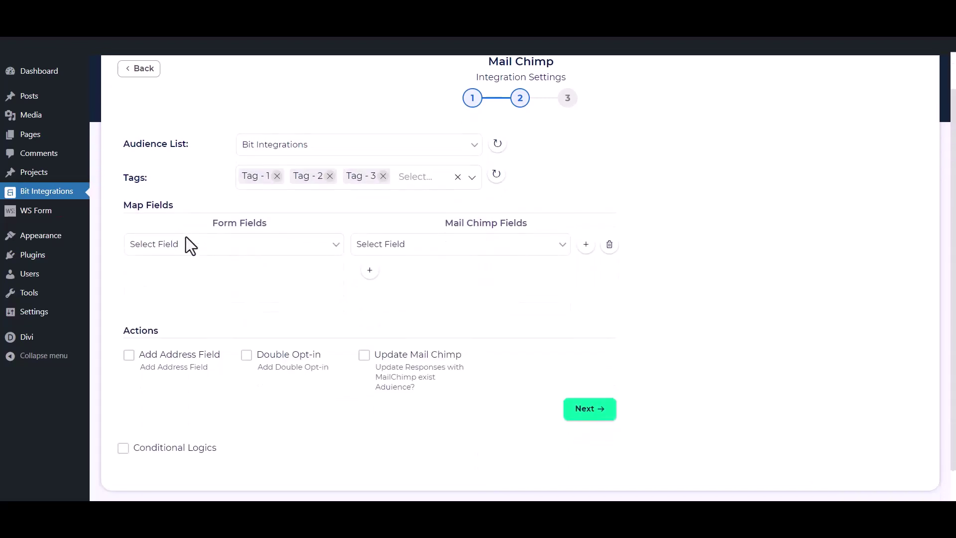
left_click(209, 251)
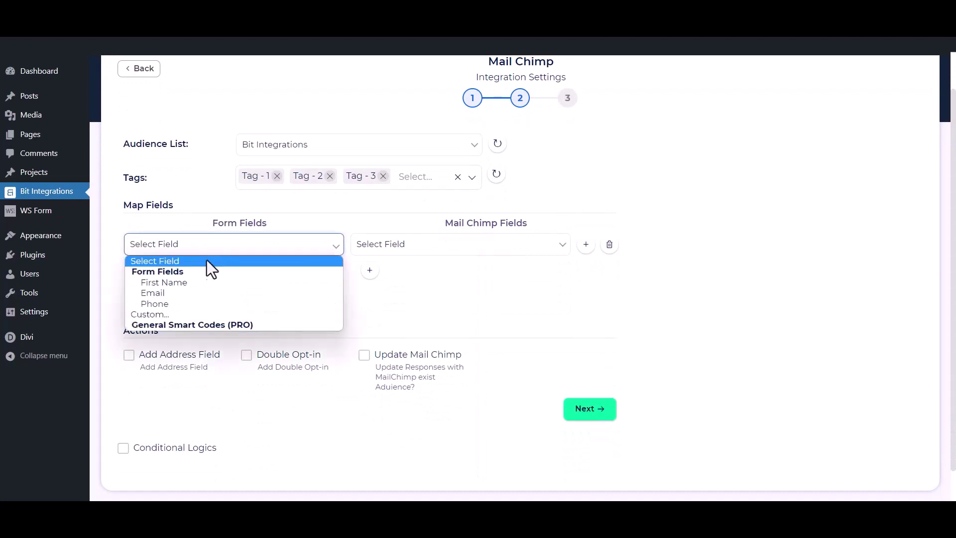
left_click(186, 283)
left_click(386, 246)
left_click(391, 282)
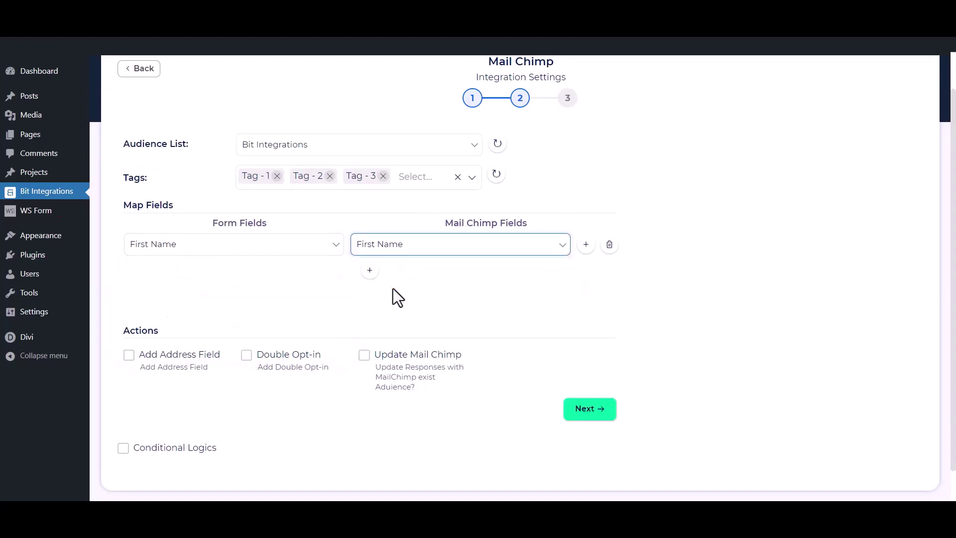
left_click(370, 270)
left_click(239, 272)
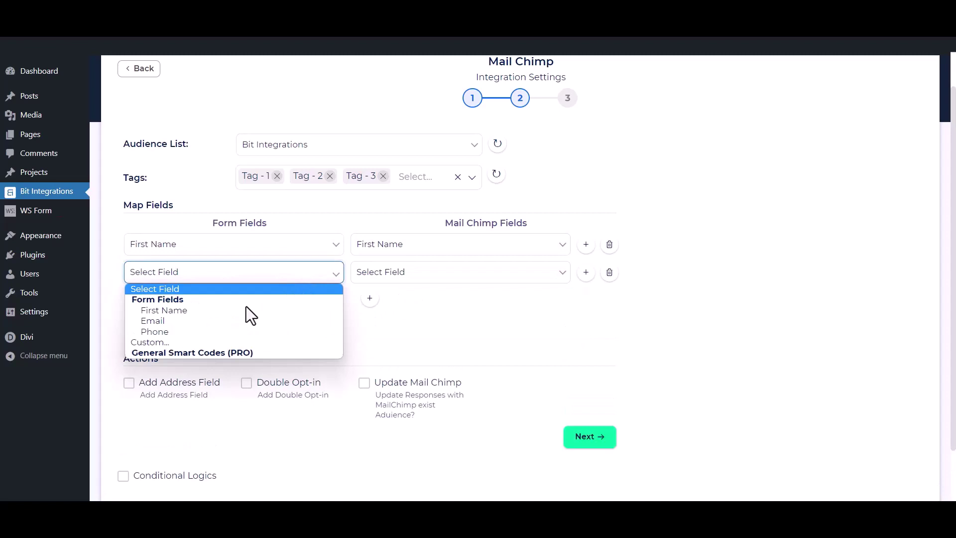
left_click(217, 322)
left_click(427, 279)
left_click(394, 341)
Step: Add a third mapping from the form's Phone field to Mailchimp's Phone Number
left_click(369, 298)
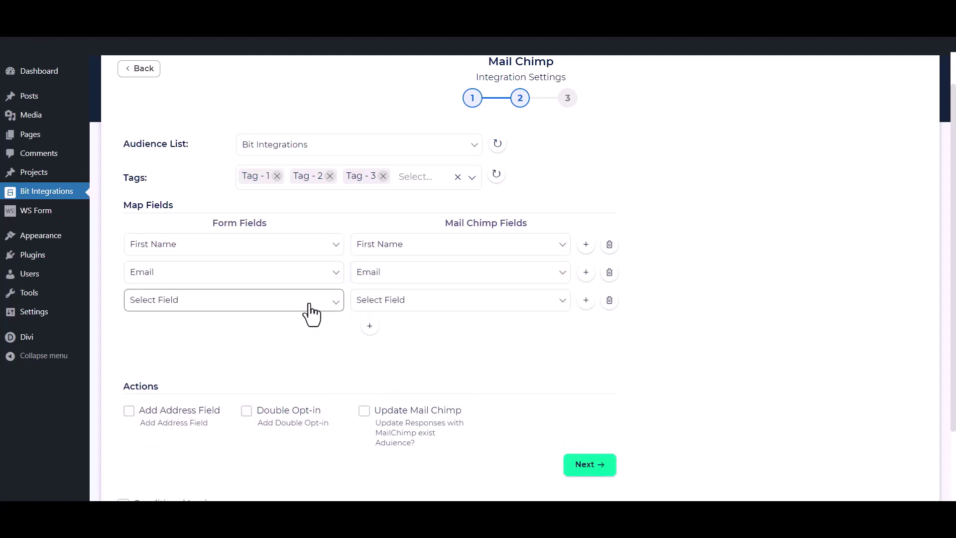
left_click(309, 303)
left_click(234, 359)
left_click(433, 303)
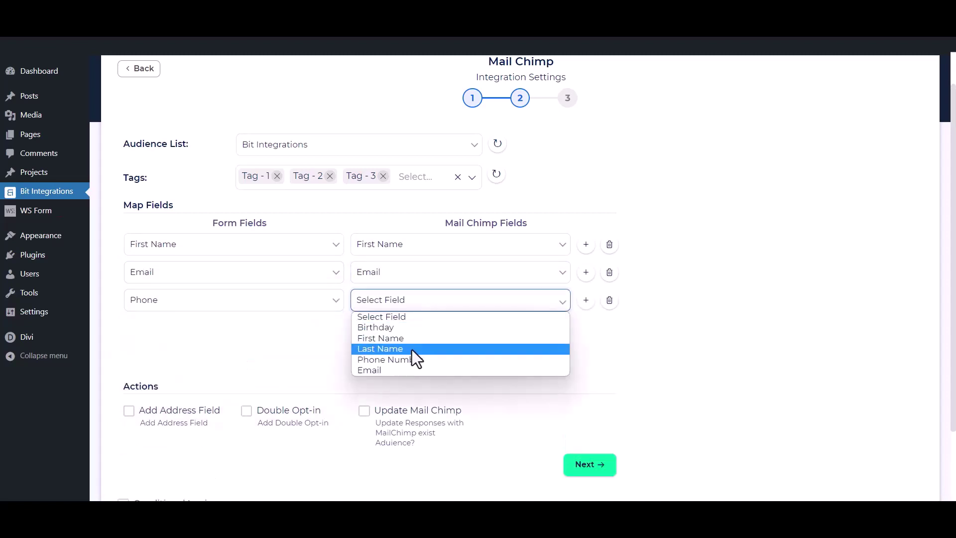
left_click(413, 357)
left_click(309, 346)
scroll(411, 327, "down", 2)
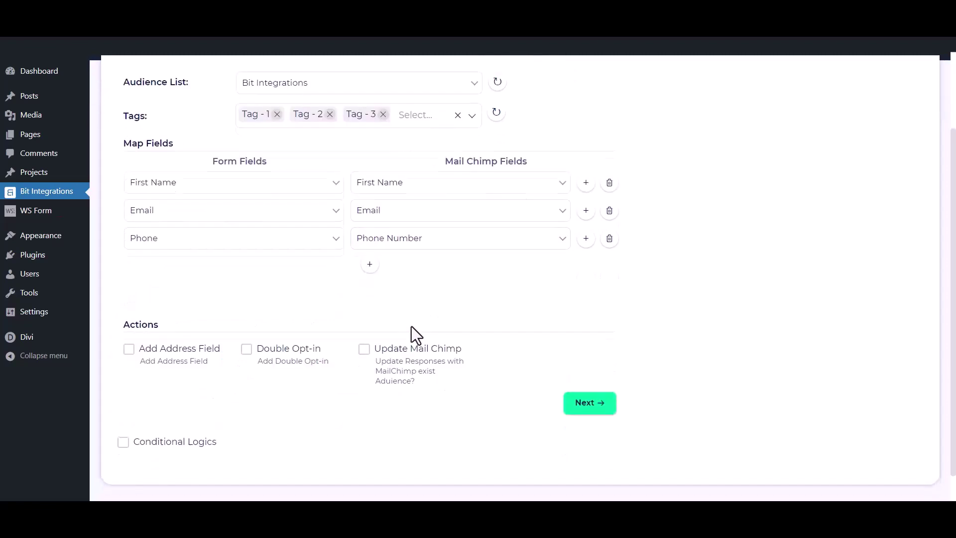
Step: Try address mapping, double opt-in, update subscribers and conditional logic, leaving all off
left_click(128, 349)
scroll(128, 374, "down", 2)
left_click(129, 396)
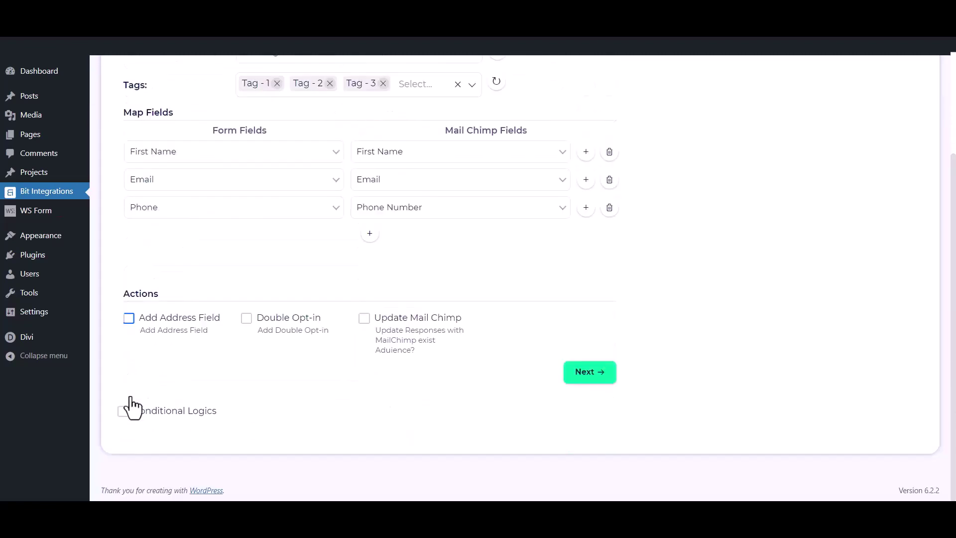
left_click(246, 319)
left_click(246, 320)
left_click(364, 320)
left_click(364, 322)
left_click(124, 415)
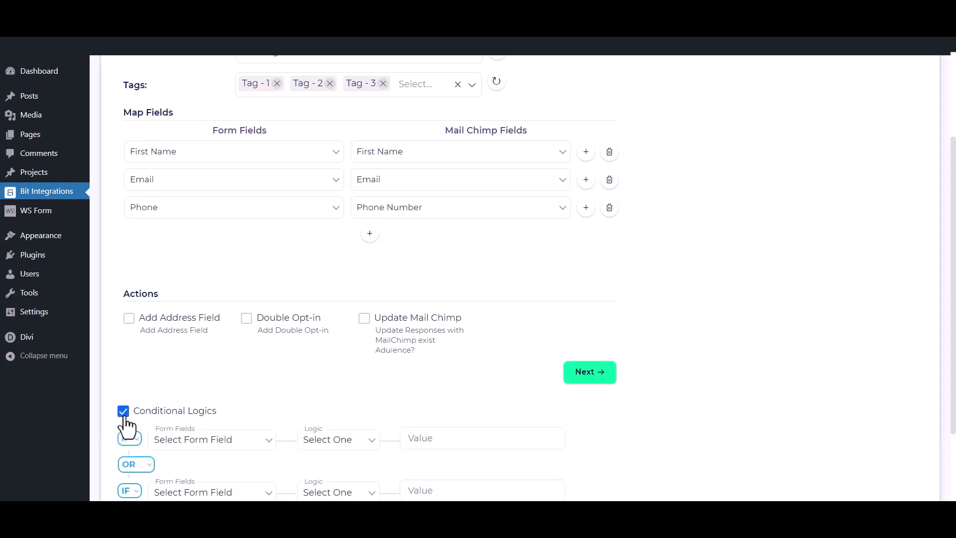
scroll(124, 426, "down", 1)
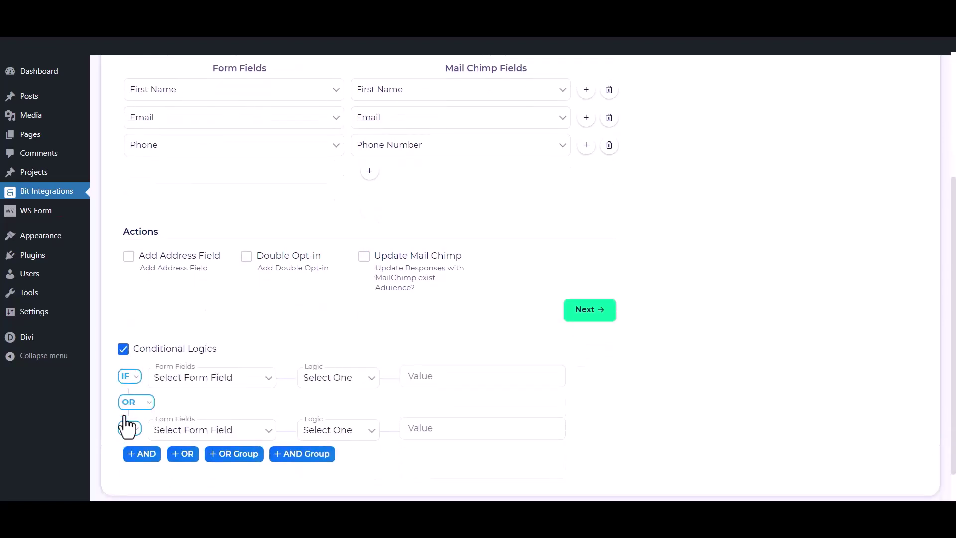
left_click(123, 349)
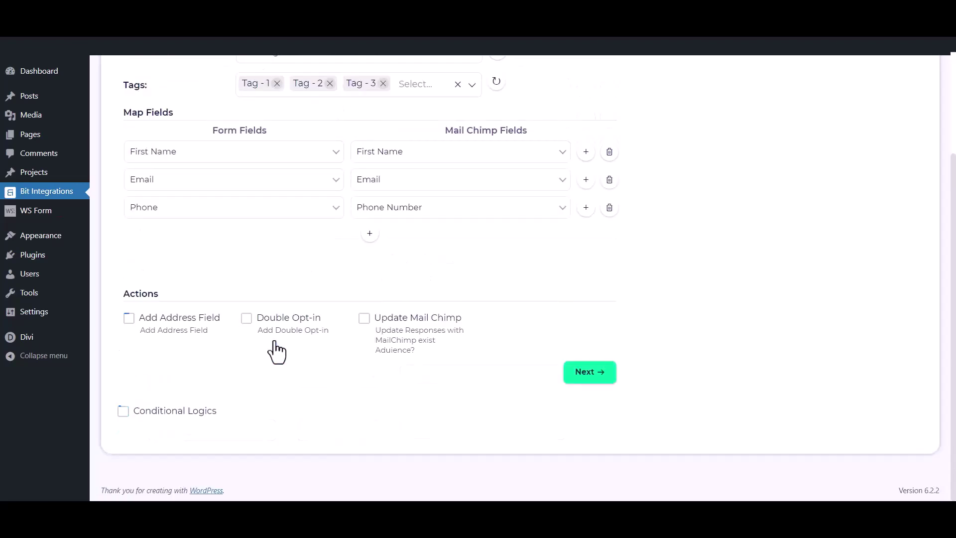
Step: Advance to the final step and finish and save the Mail Chimp integration
left_click(601, 375)
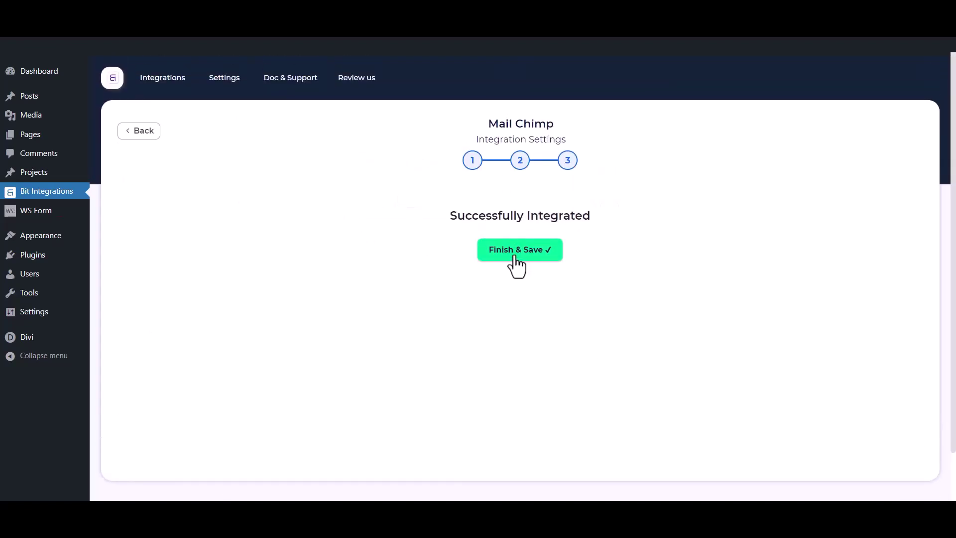
left_click(517, 254)
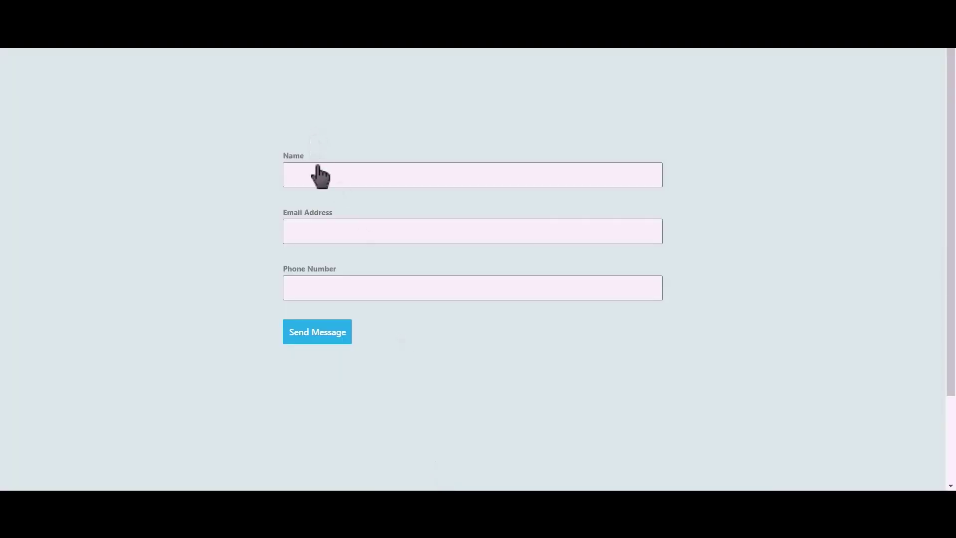
left_click(318, 175)
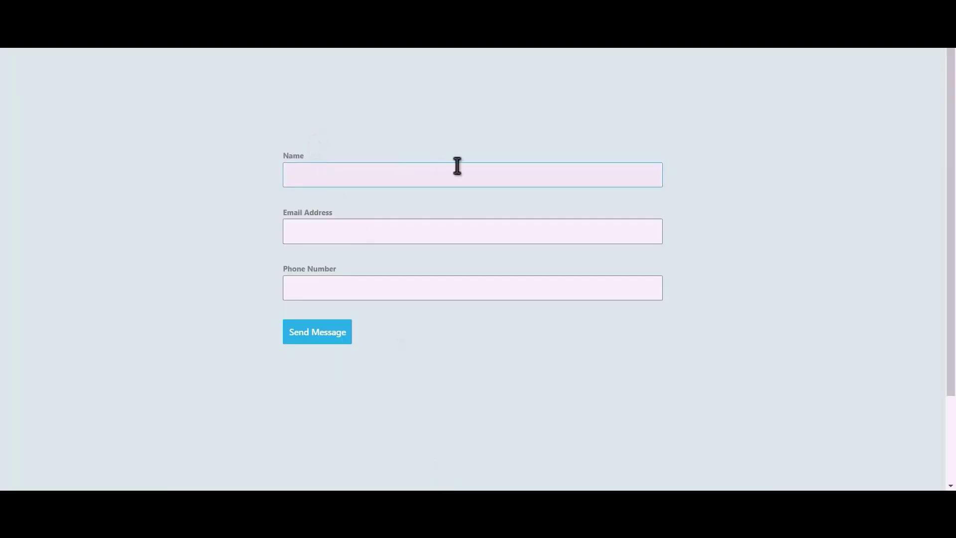
Step: Submit the contact form with name 'Bit Integrations', a test e-mail address and phone number
type("Bit Integrations")
left_click(408, 234)
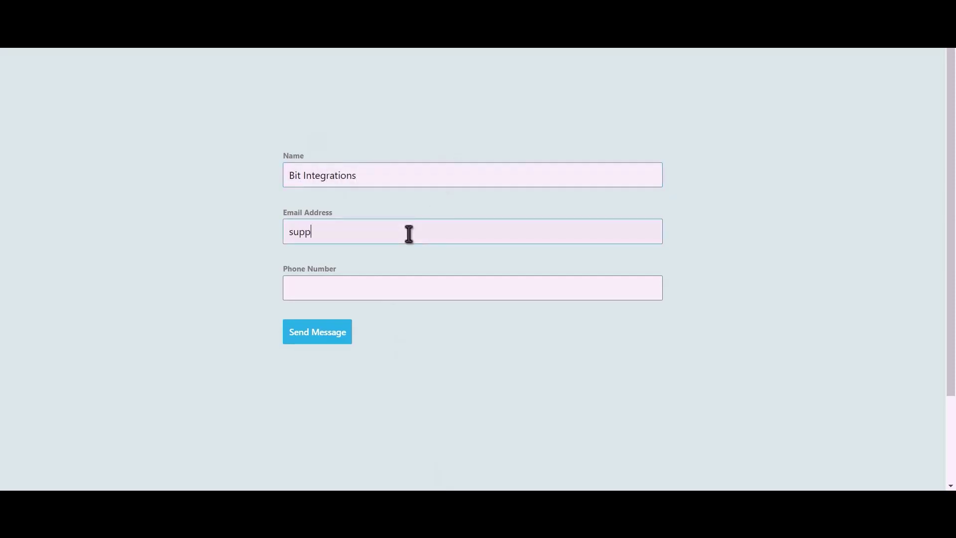
left_click(412, 284)
type("444")
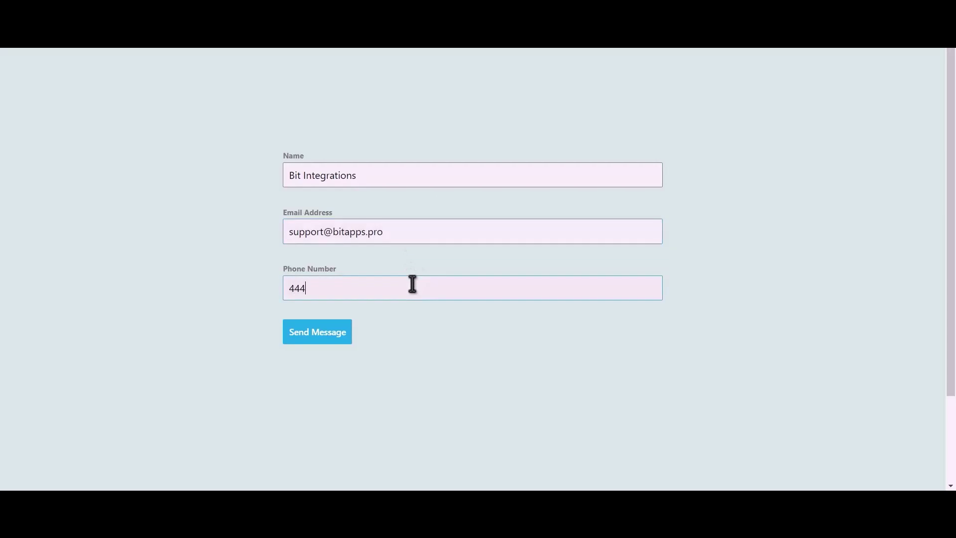
type("555666")
left_click(317, 334)
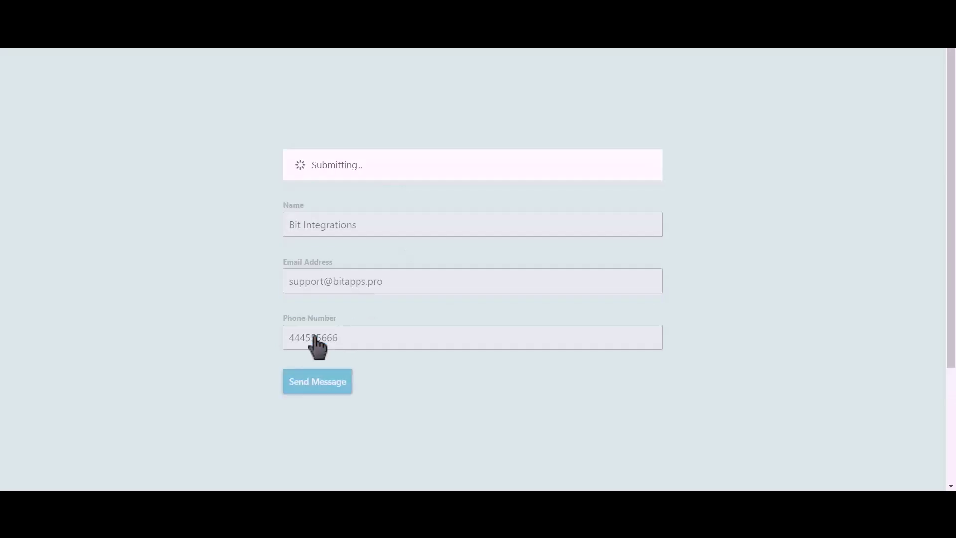